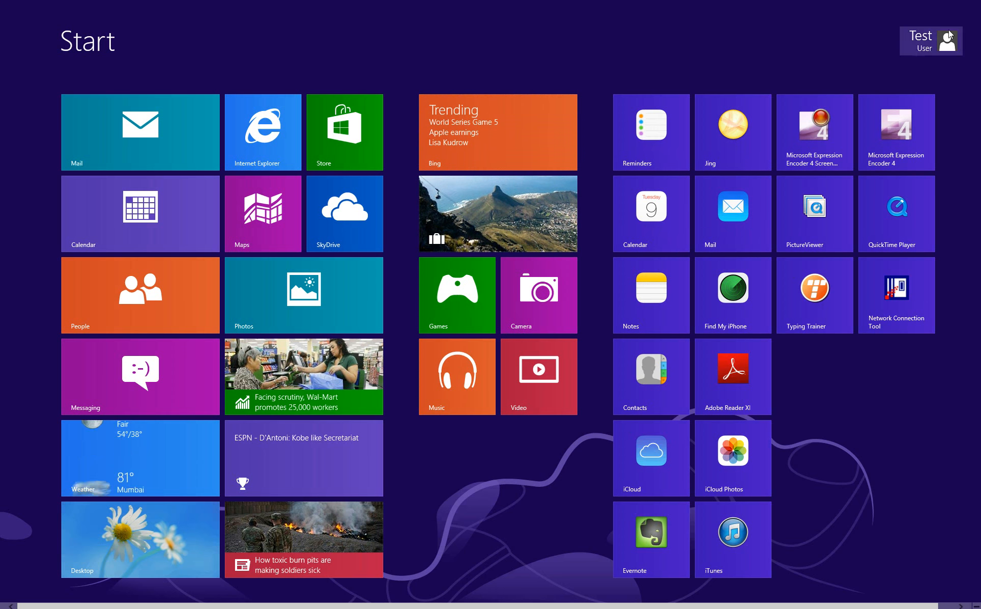
Reveal the Charms bar at the right edge of the Start screen
mouse_move(974, 19)
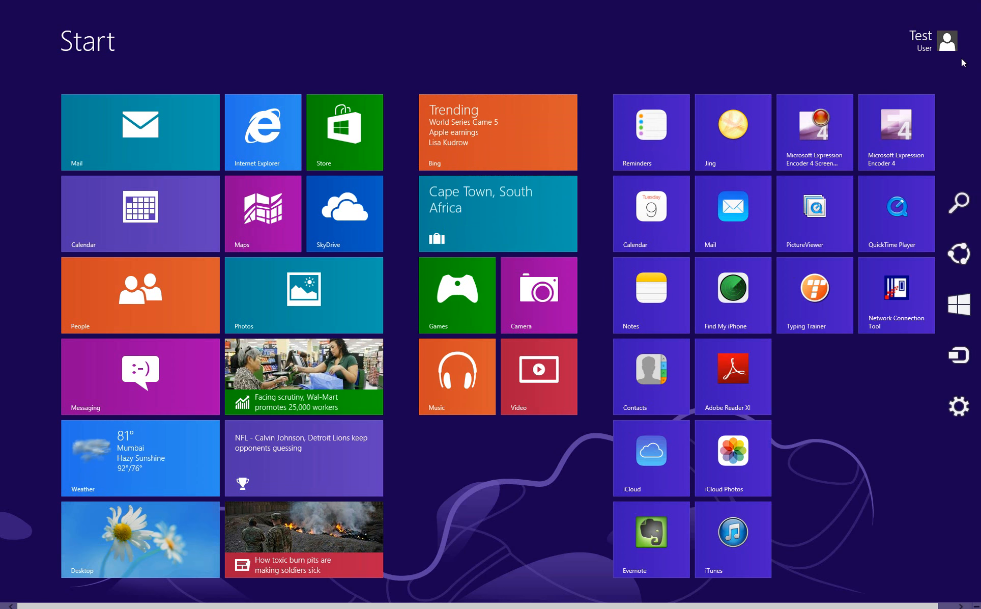
Search Settings for 'file history' and open the File History control panel
click(965, 206)
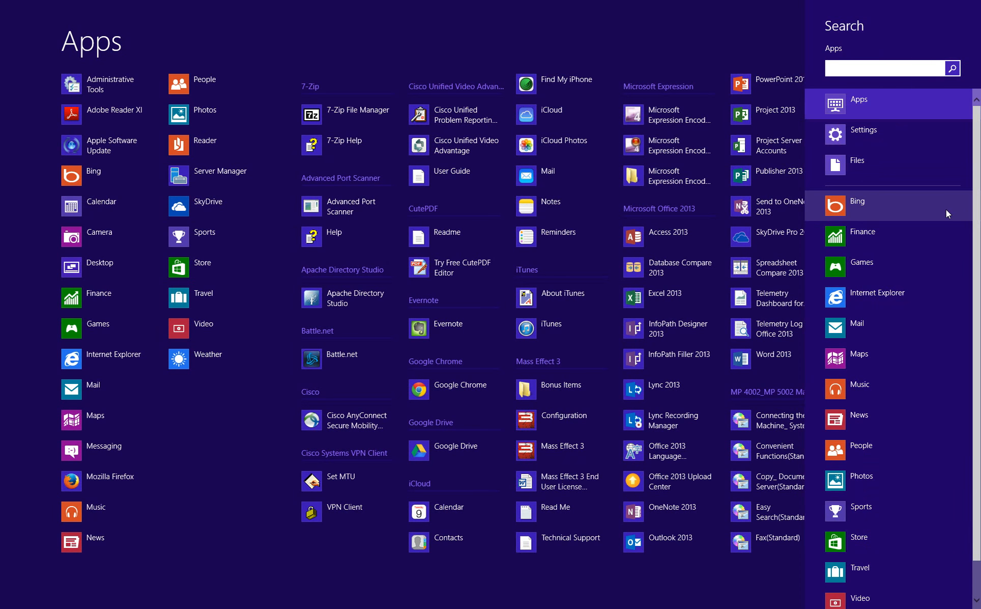
text(file history)
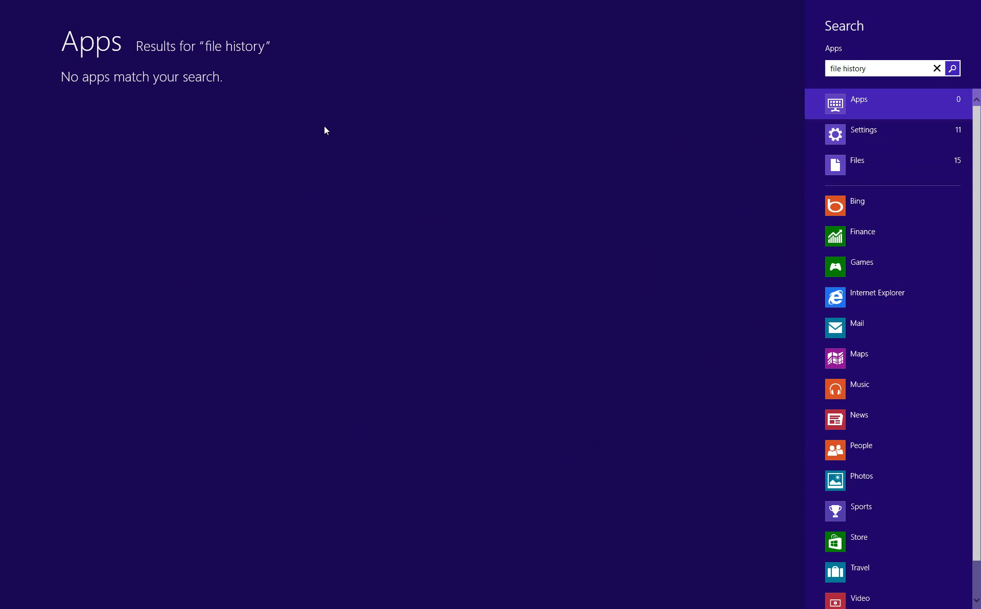
click(867, 137)
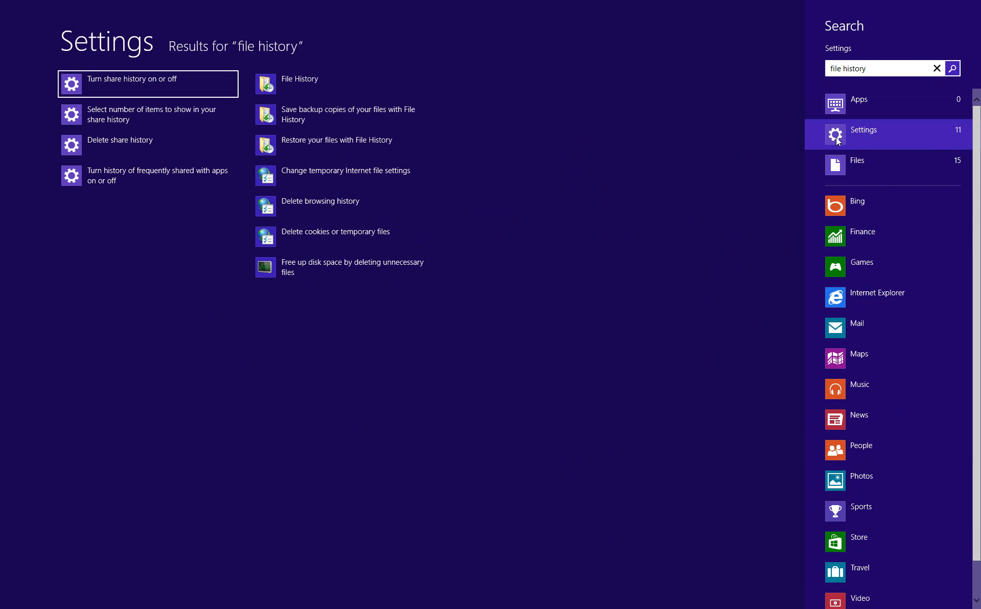
click(299, 81)
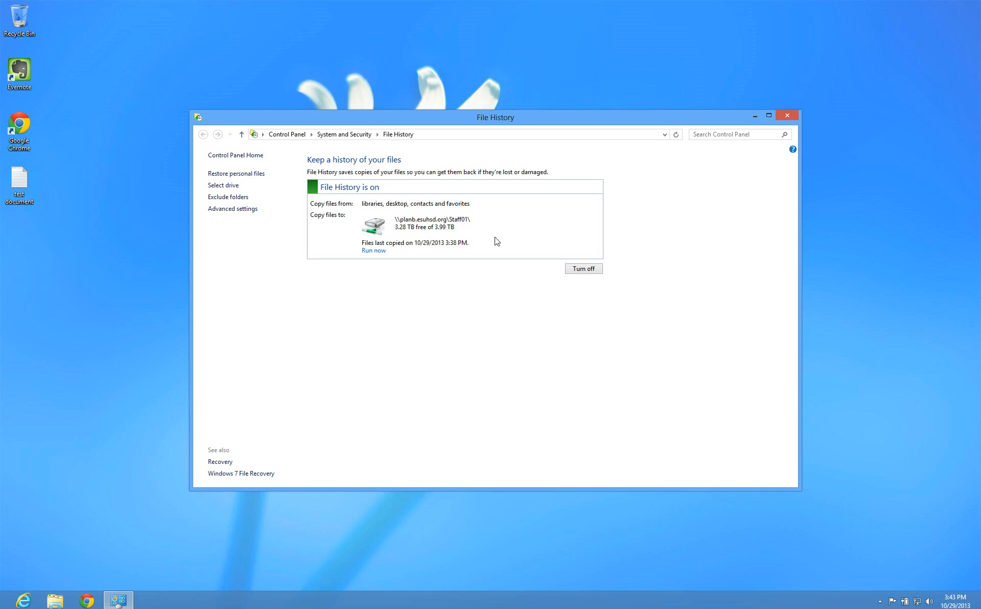
Turn File History off and go to its Select drive page
click(583, 268)
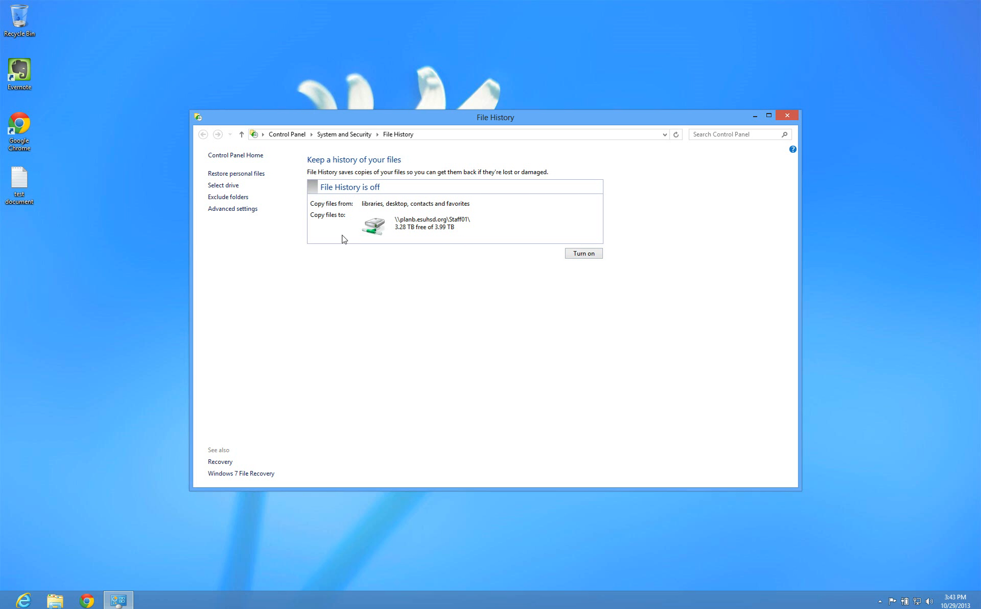
click(224, 186)
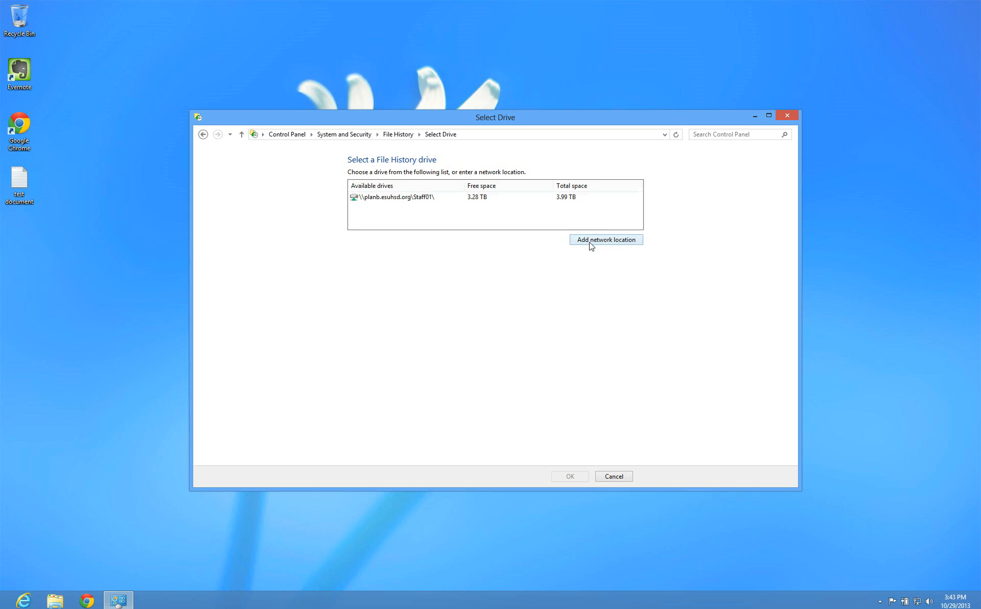
Add network location \planb.esuhsd.org and pick its Staff01 share as the folder
click(621, 242)
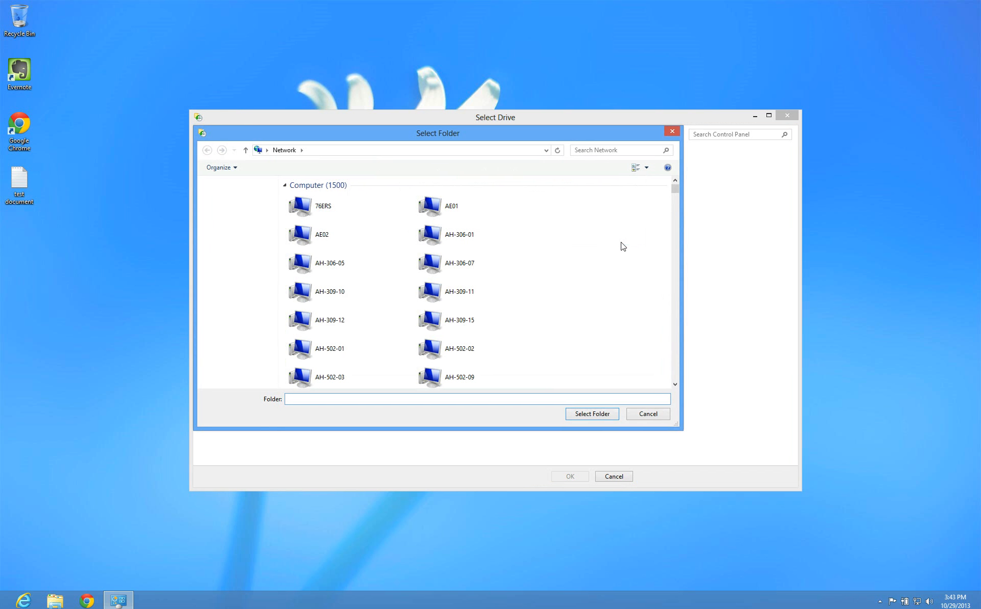
click(451, 150)
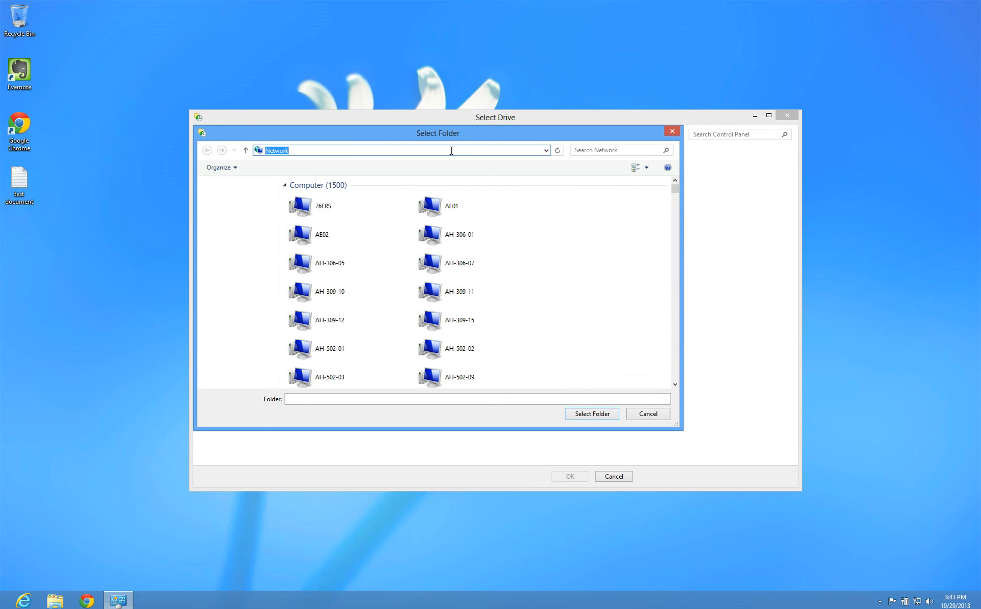
text(\pla)
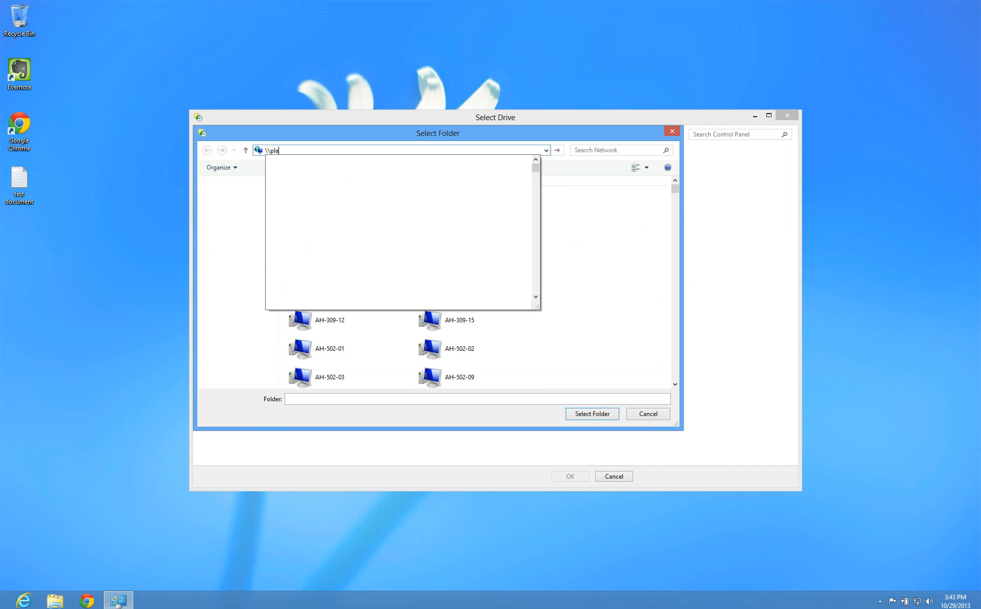
text(nb.esuhsd.org)
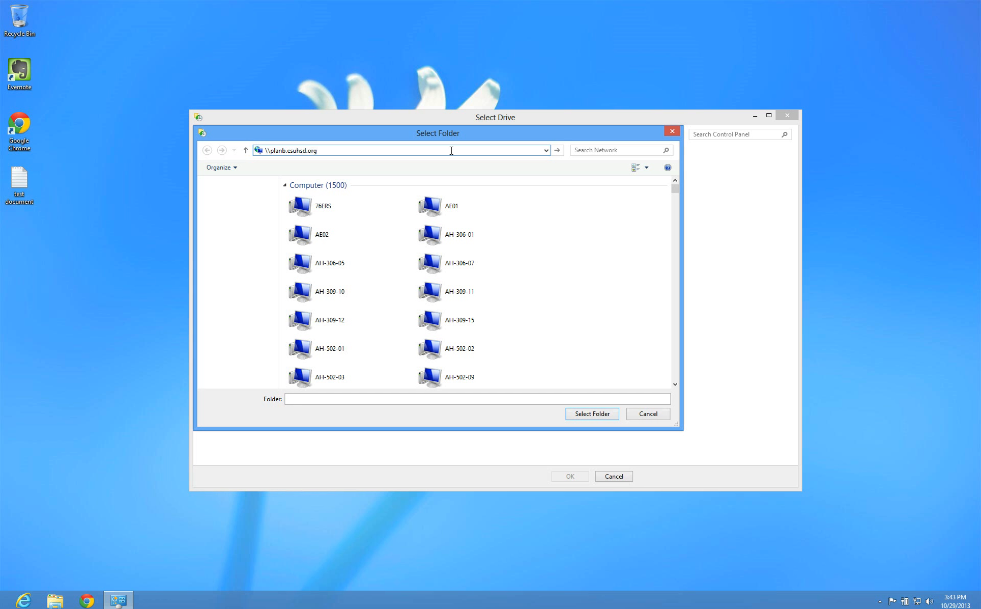
click(586, 415)
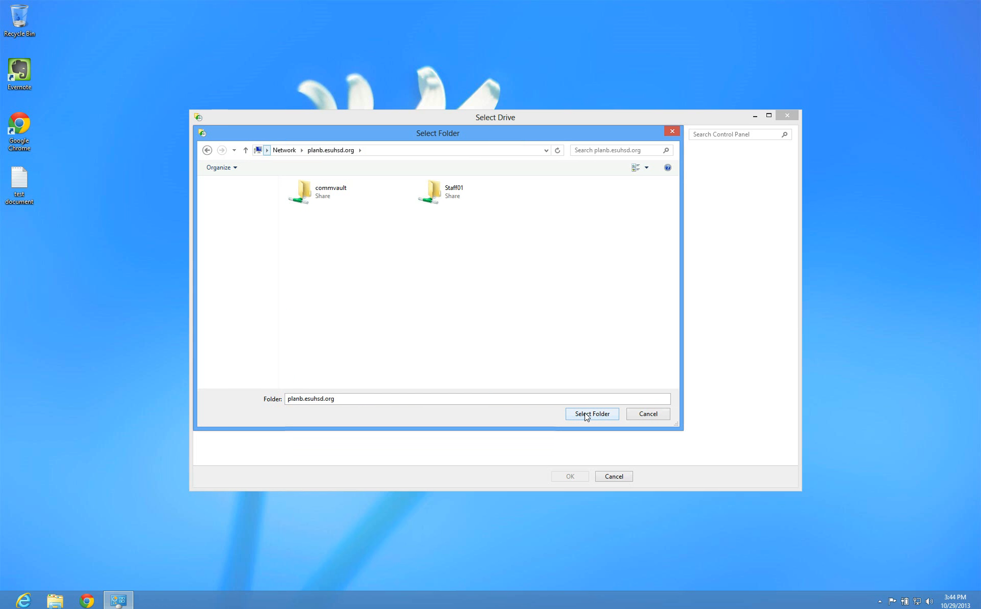
click(439, 200)
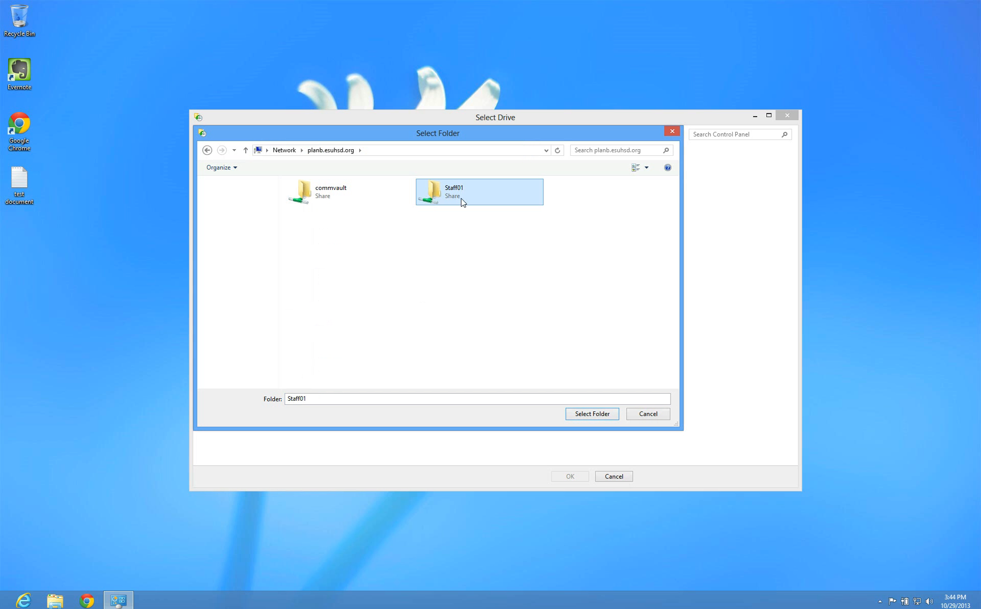
Use the Staff01 share as the backup drive, reusing its earlier backup, and turn File History off
click(588, 416)
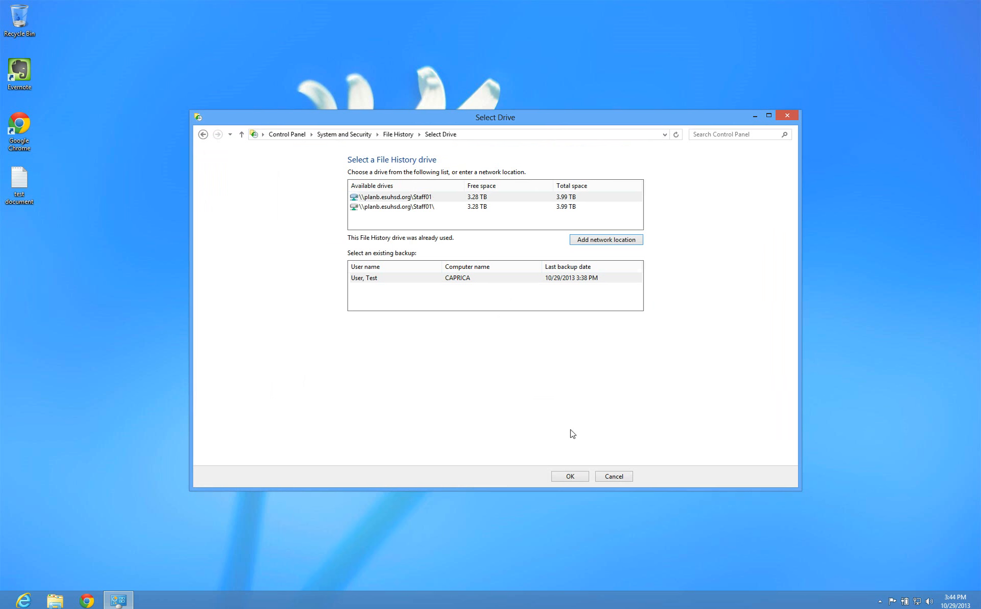
click(570, 477)
click(516, 314)
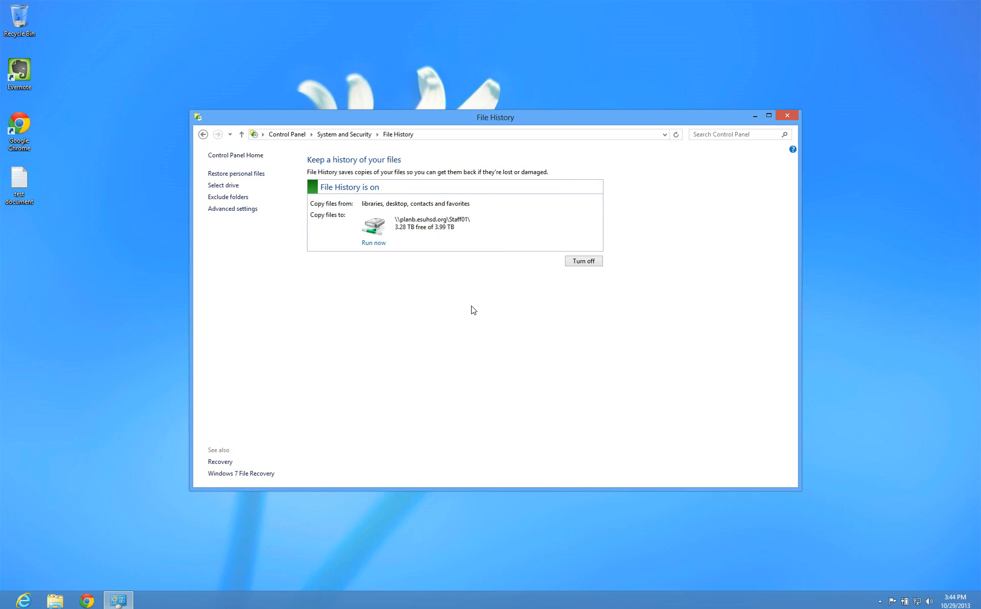
click(580, 265)
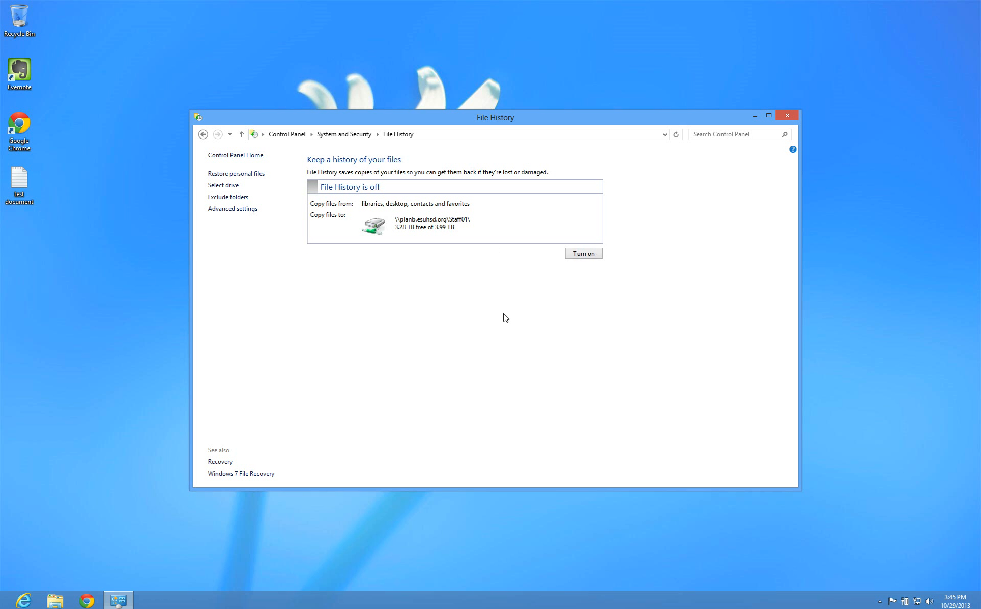
click(248, 211)
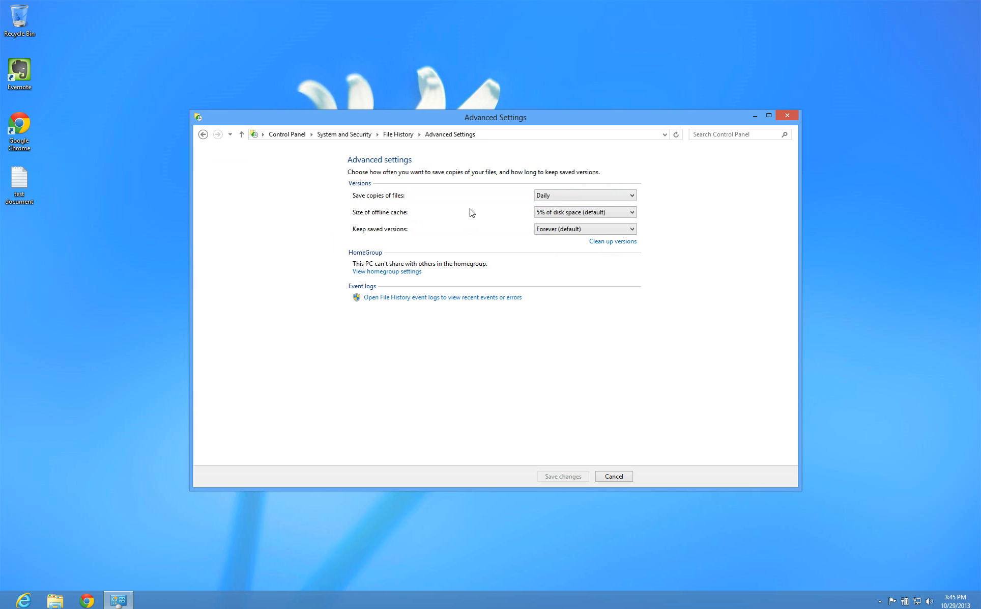
Keep saving copies Daily, keep saved versions for 1 month, and save the advanced settings
click(567, 196)
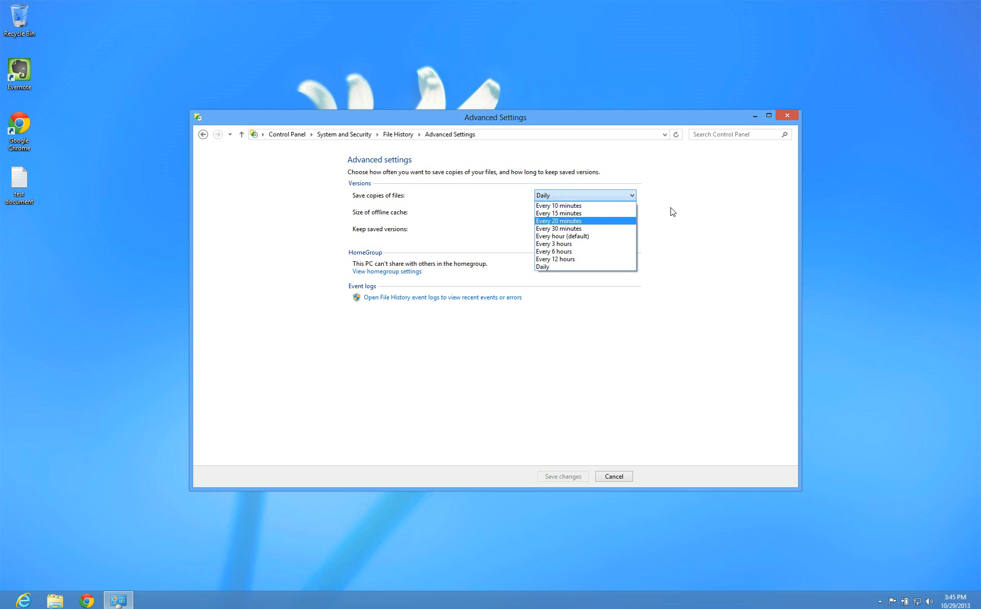
click(577, 265)
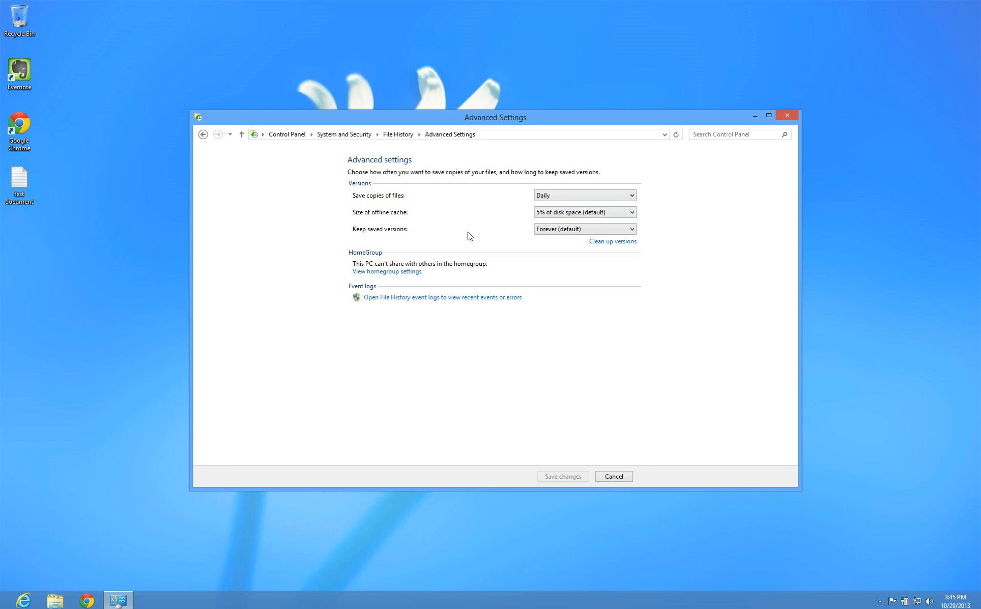
click(567, 229)
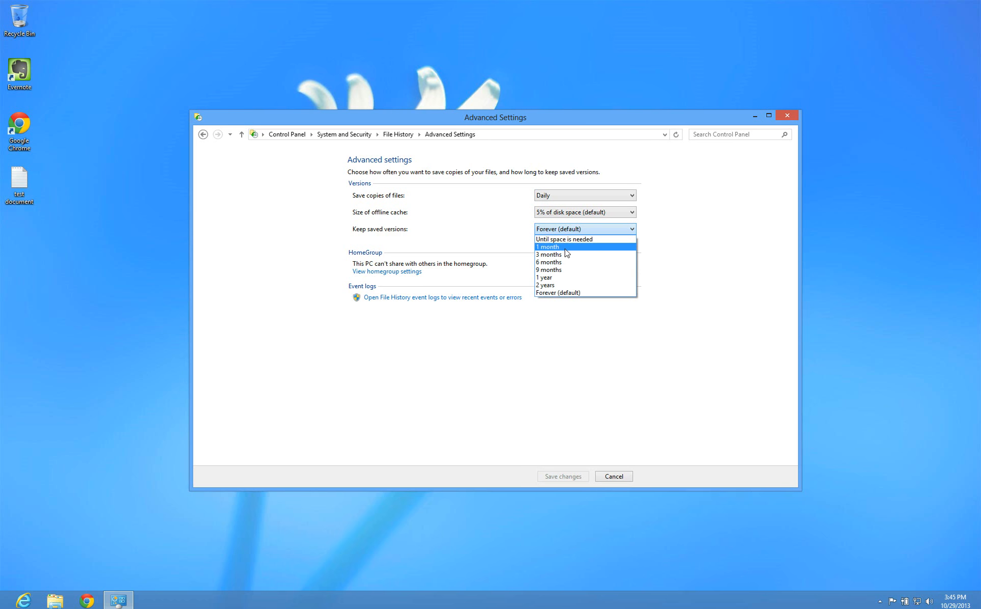
click(565, 248)
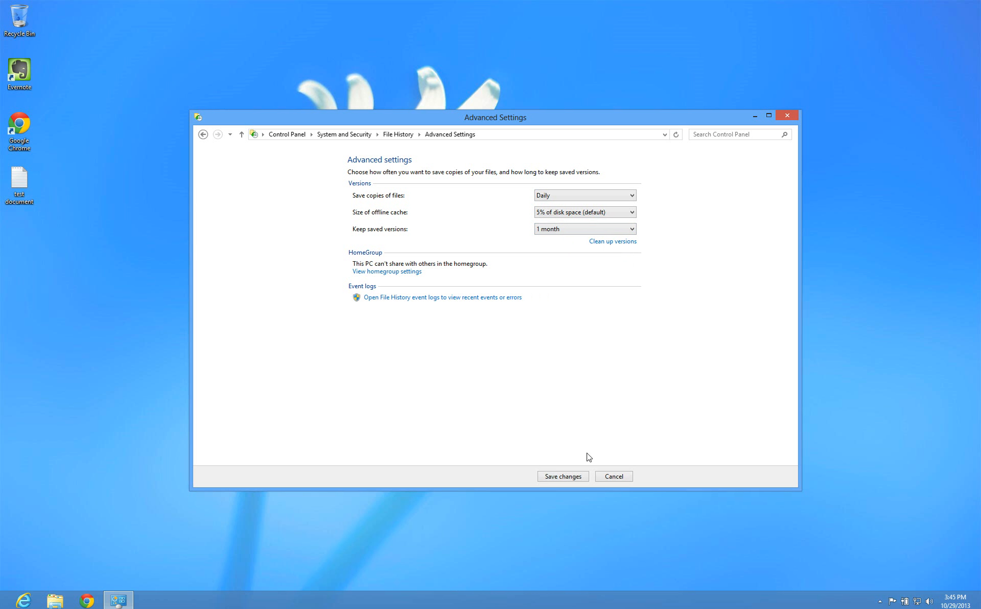
click(563, 476)
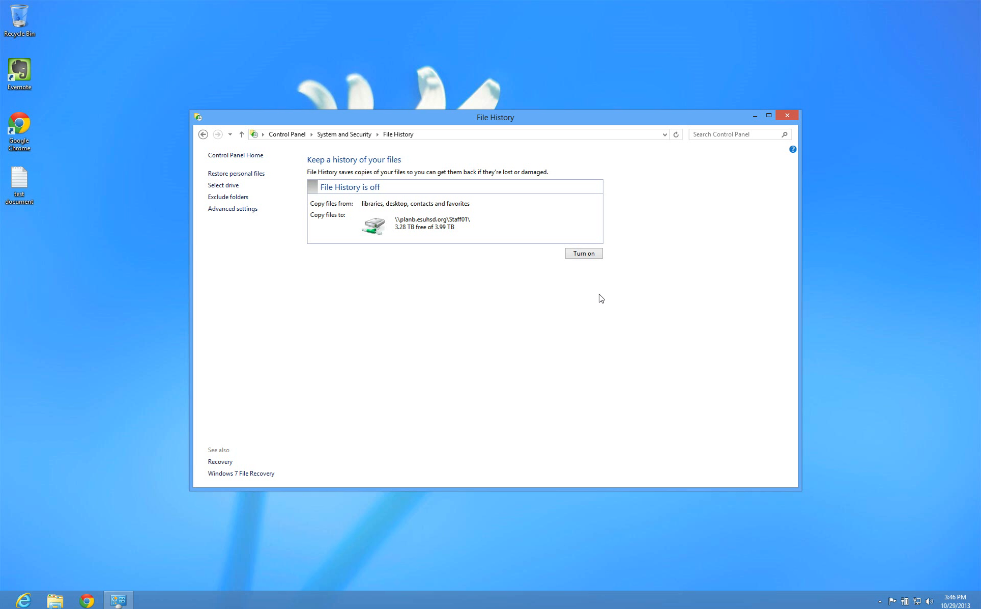
Turn File History on and back up immediately to the Staff01 share
click(592, 254)
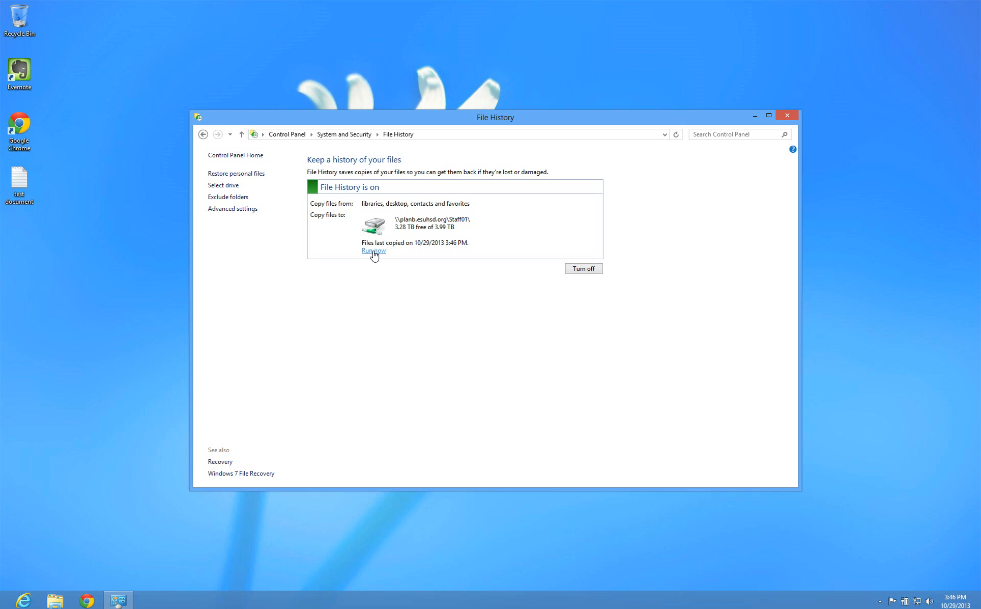
click(375, 251)
double_click(19, 183)
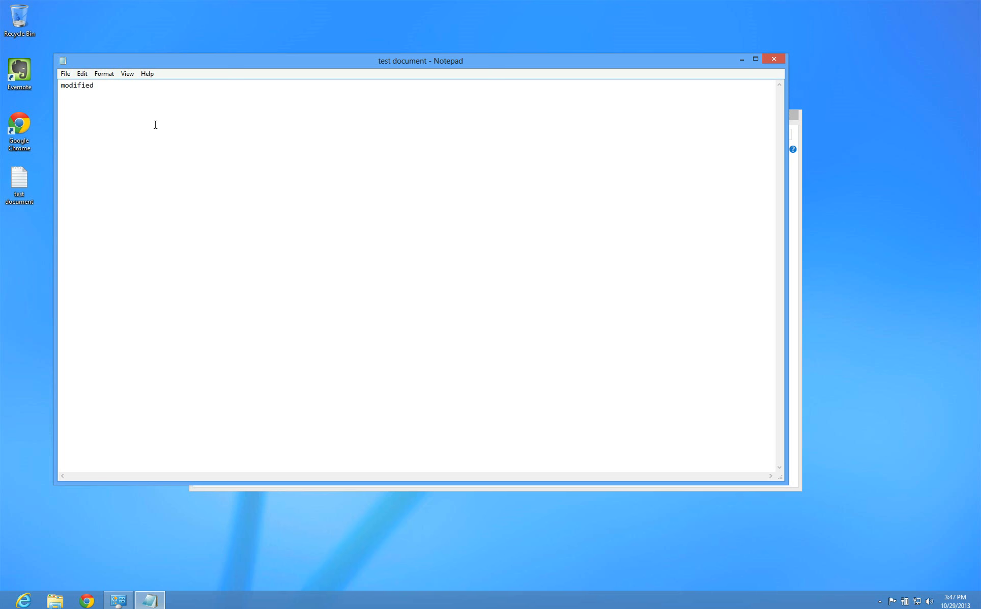
click(774, 59)
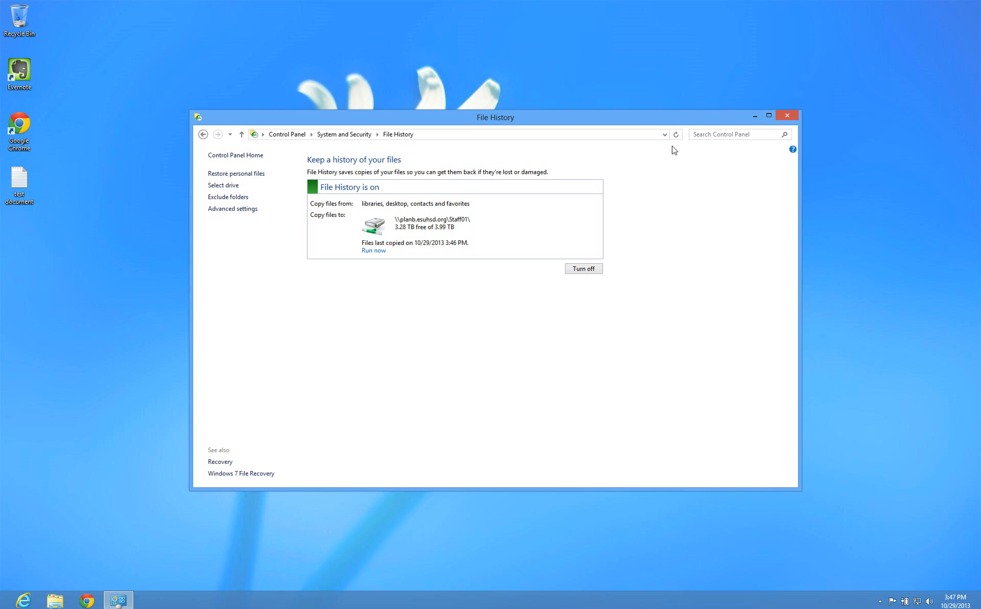
click(252, 174)
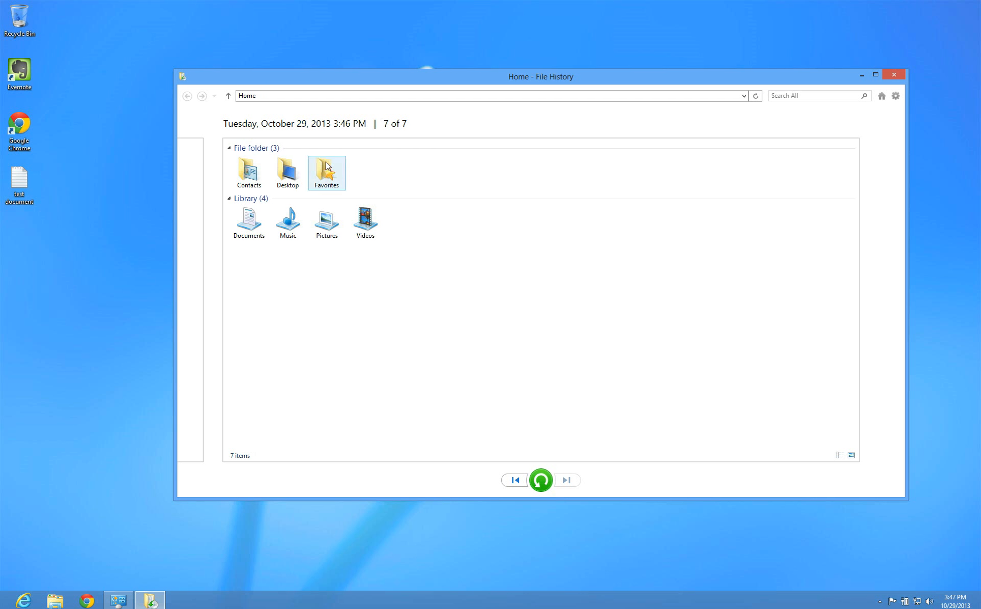
double_click(288, 173)
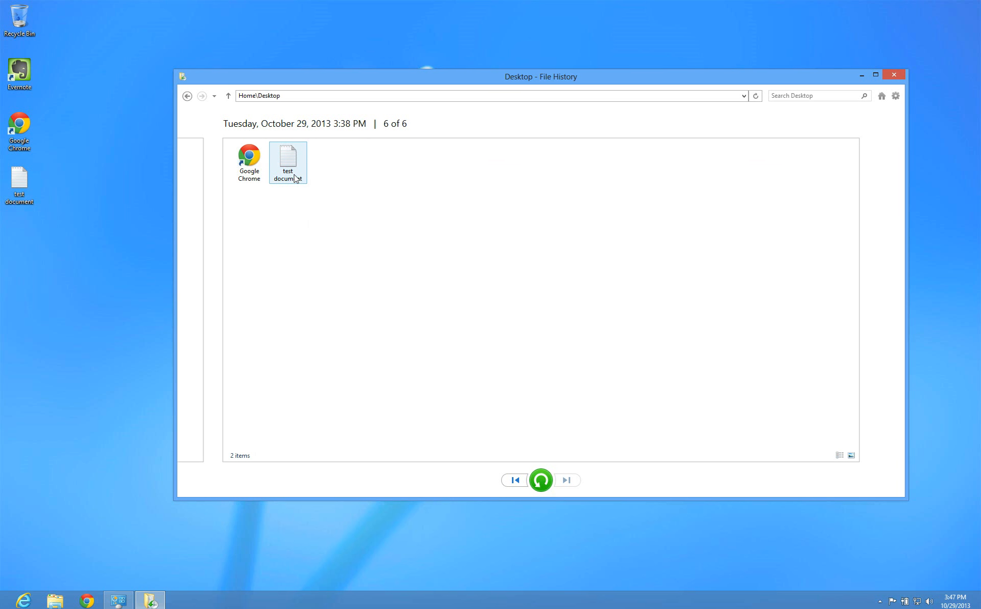
double_click(294, 169)
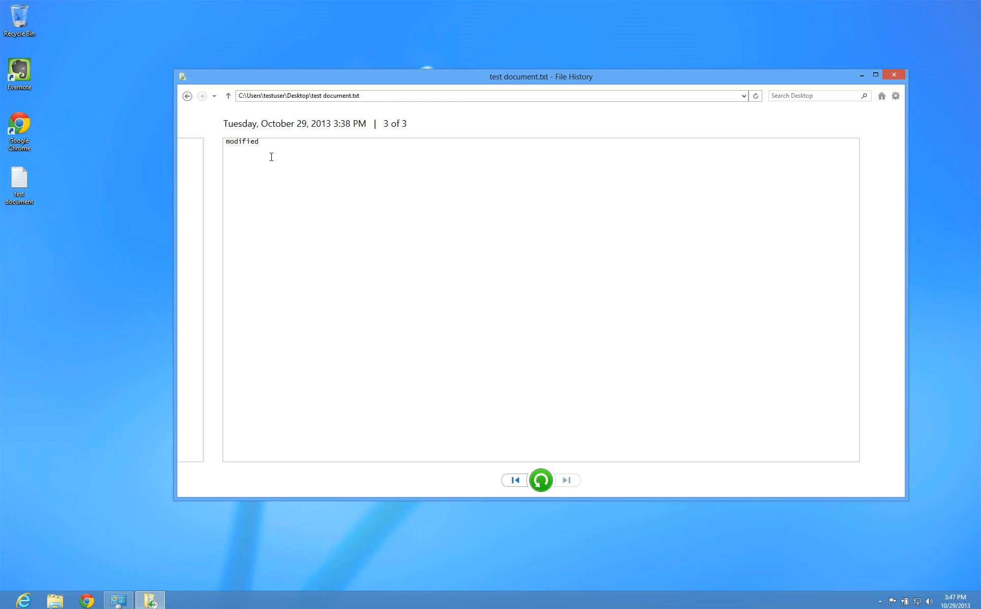
click(897, 78)
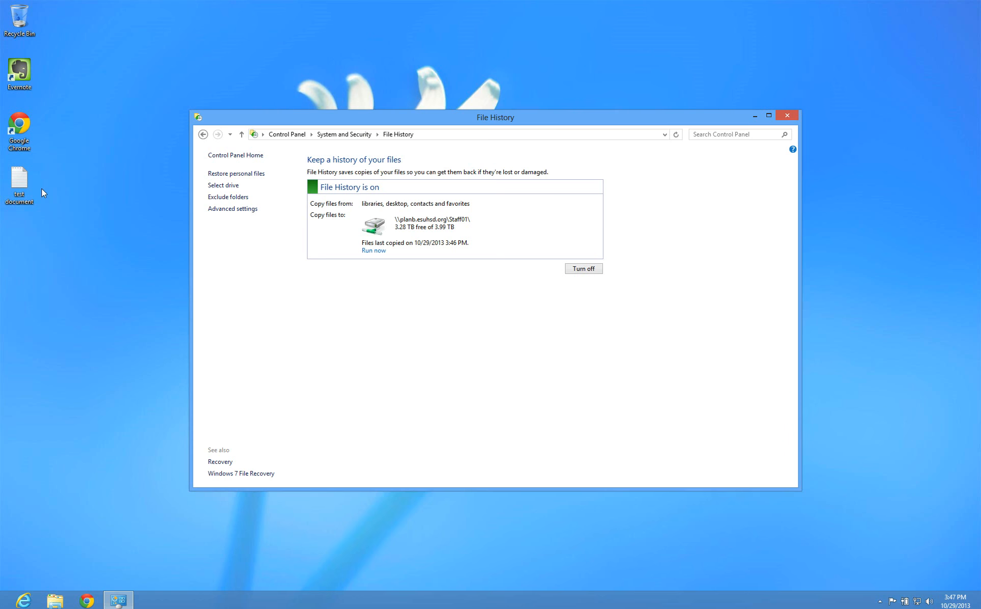
Append a second line 'modified again' to the test document and save it when closing Notepad
double_click(19, 180)
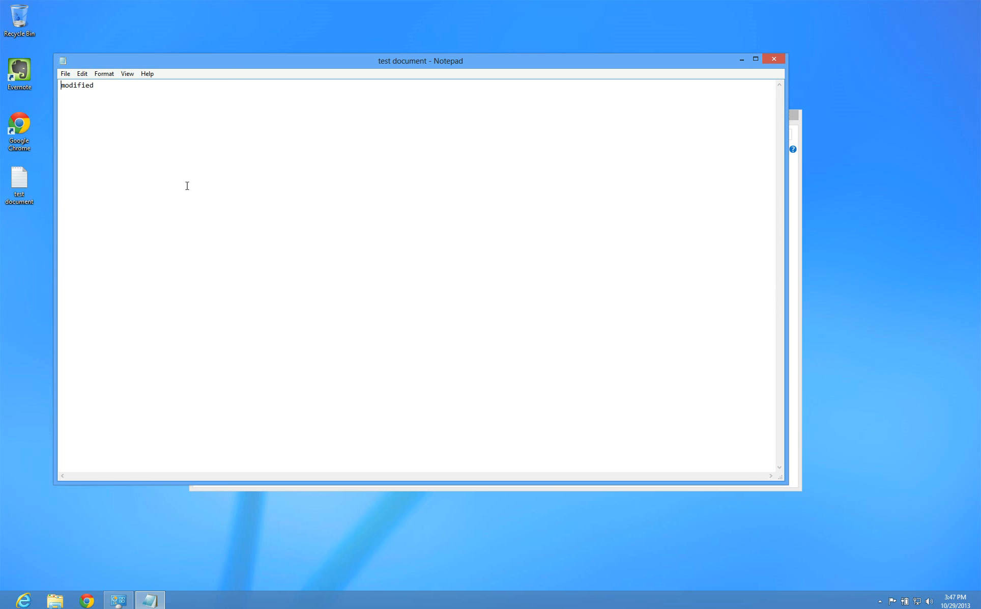
key(End)
key(Return)
text(modified again)
click(776, 60)
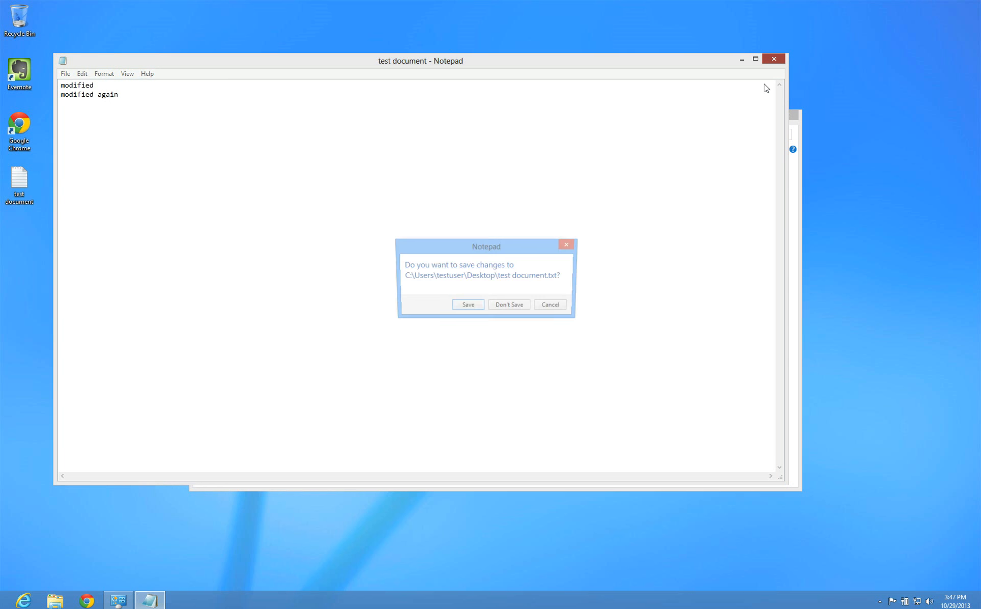
click(473, 306)
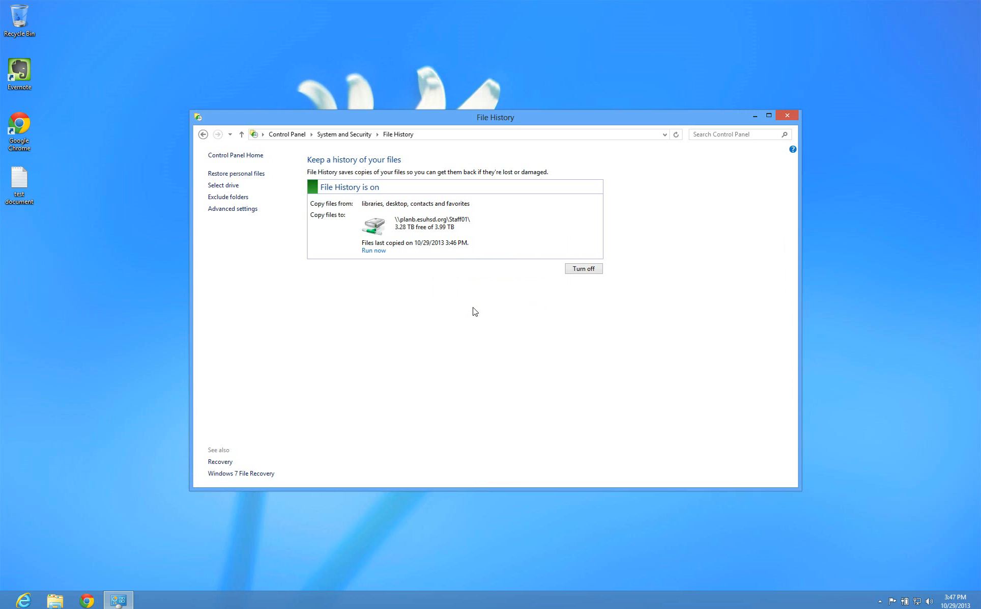
Back up again, then browse the Desktop test document's saved versions, ending on the 3:38 PM one
click(373, 251)
click(257, 178)
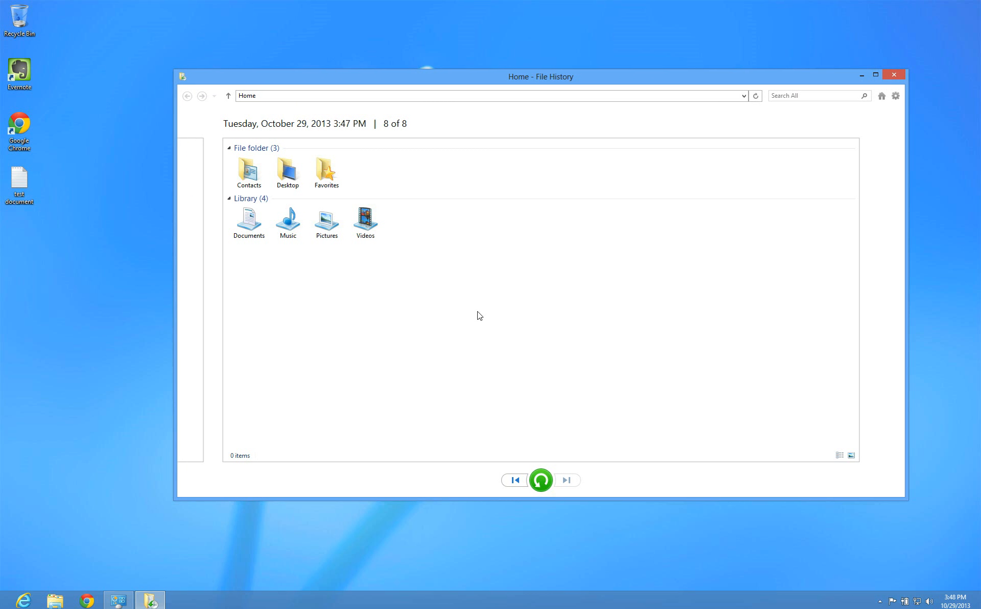
double_click(288, 173)
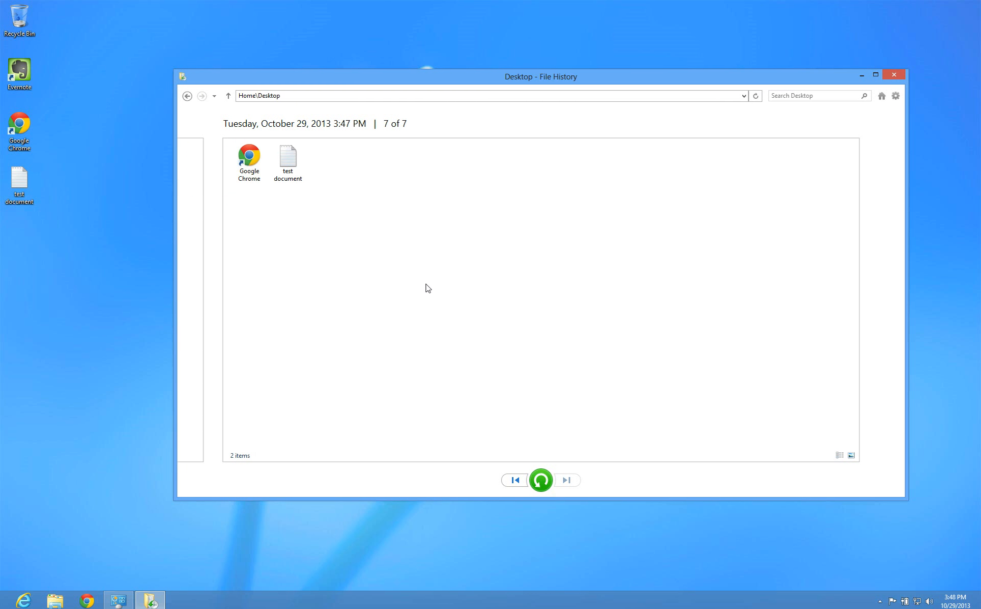
double_click(303, 169)
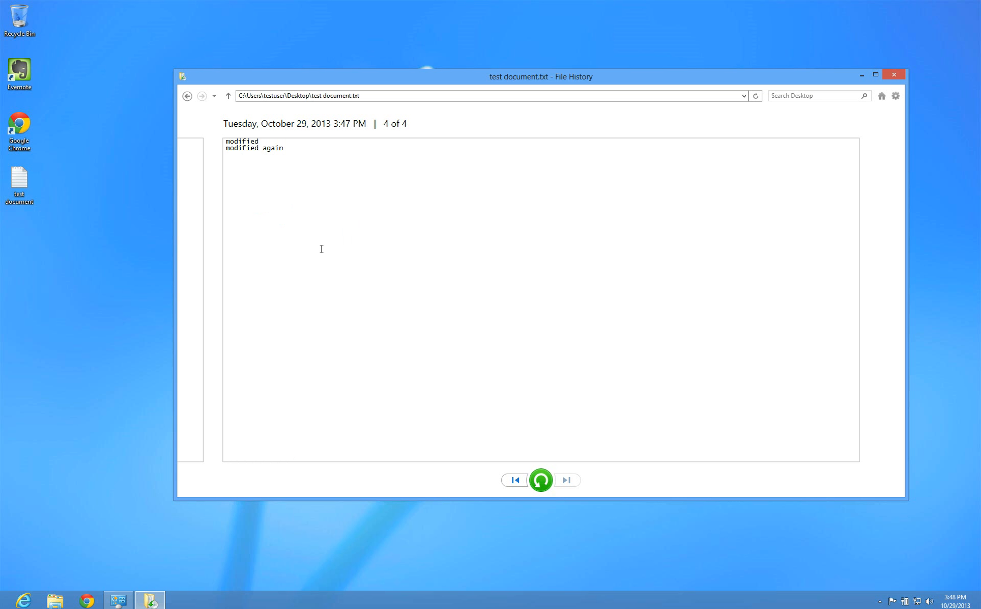
double_click(199, 238)
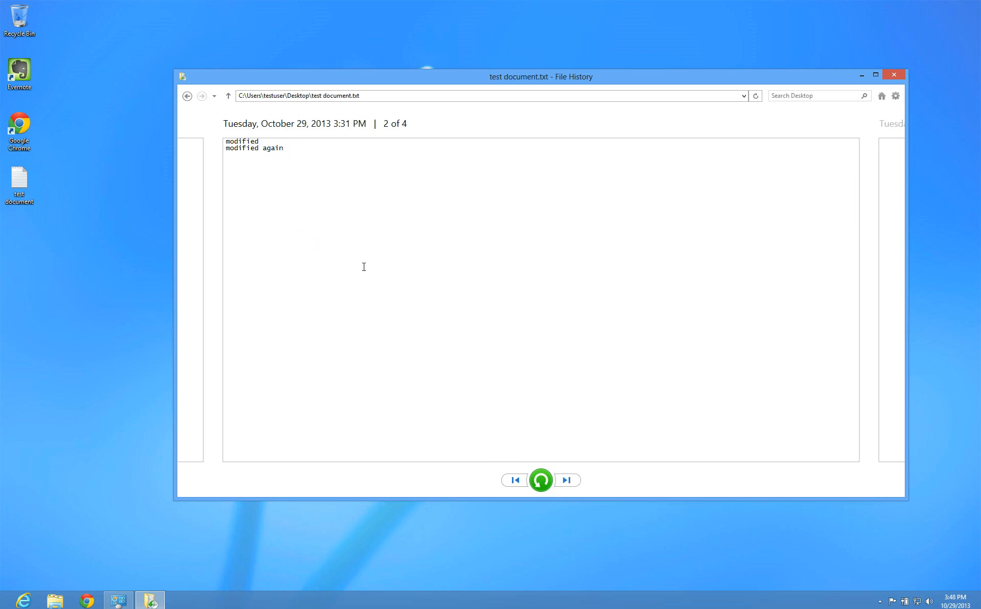
click(567, 480)
Close the File History restore window
click(900, 77)
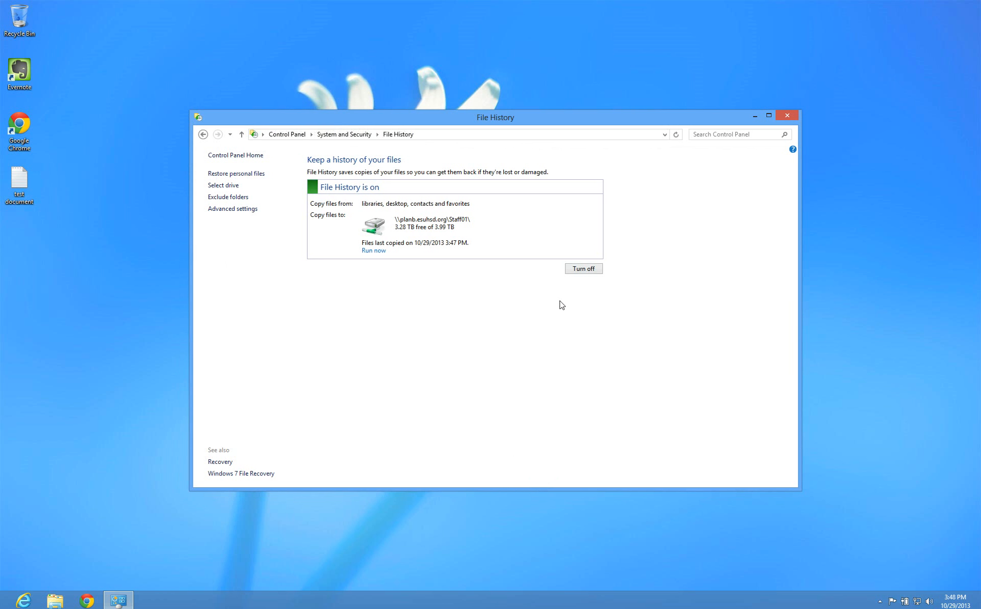